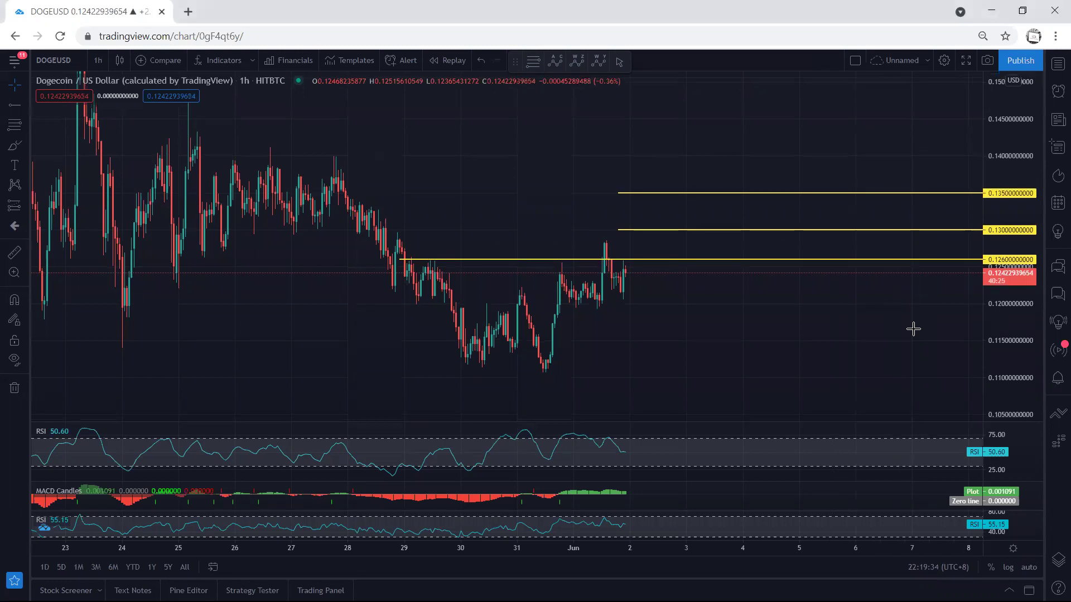
Step: Pan through the hourly DOGEUSD candles and sketch a short projection stroke
{"action": "left_click_drag", "start_coordinate": [802, 337], "coordinate": [780, 337]}
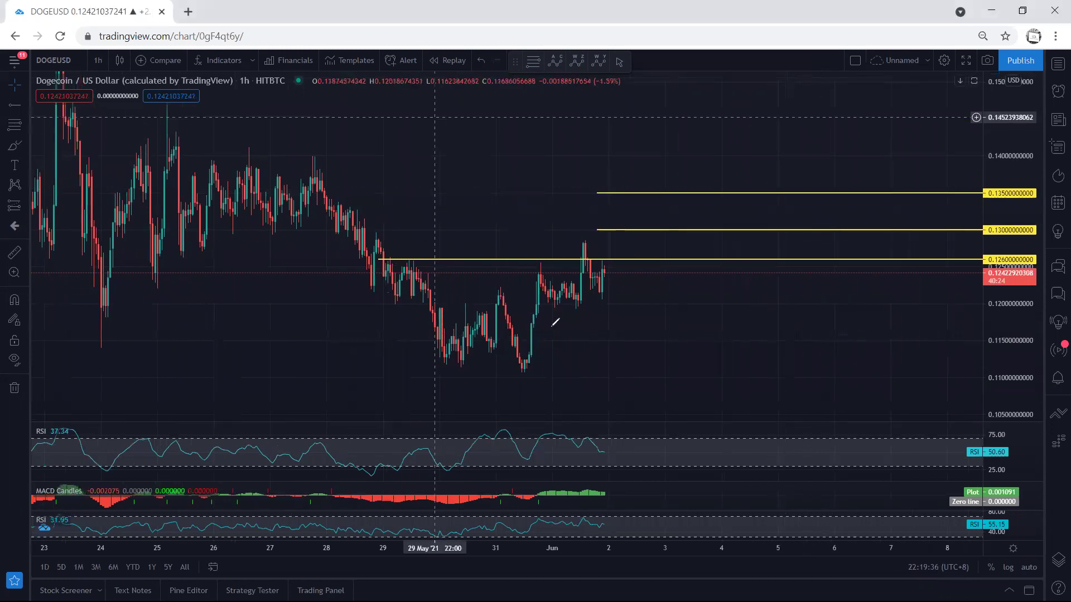
{"action": "left_click_drag", "start_coordinate": [542, 287], "coordinate": [562, 298]}
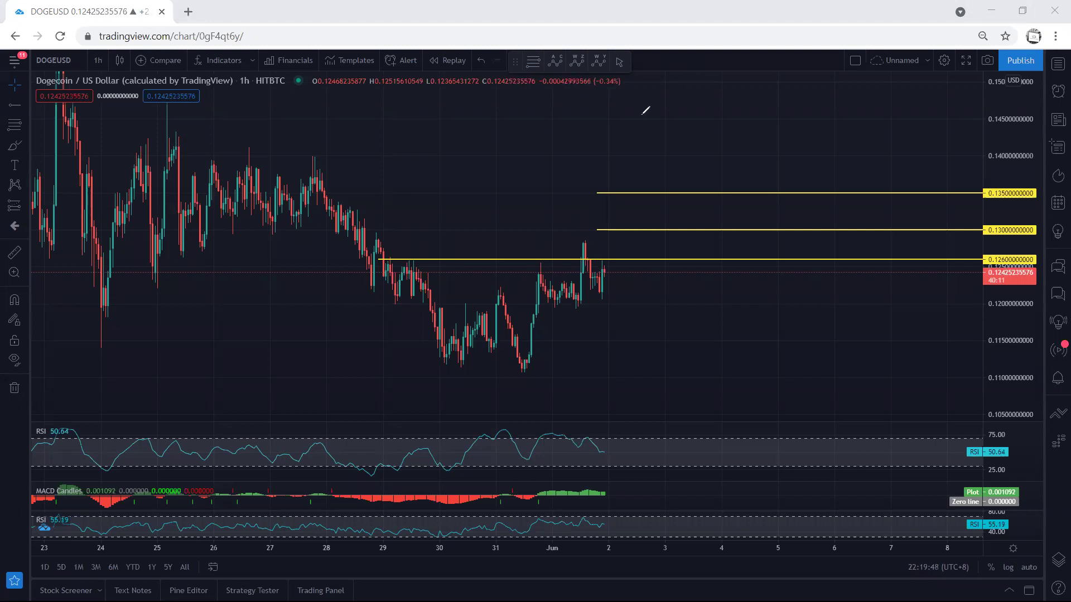
{"action": "scroll", "coordinate": [649, 314], "scroll_direction": "up", "scroll_amount": 1}
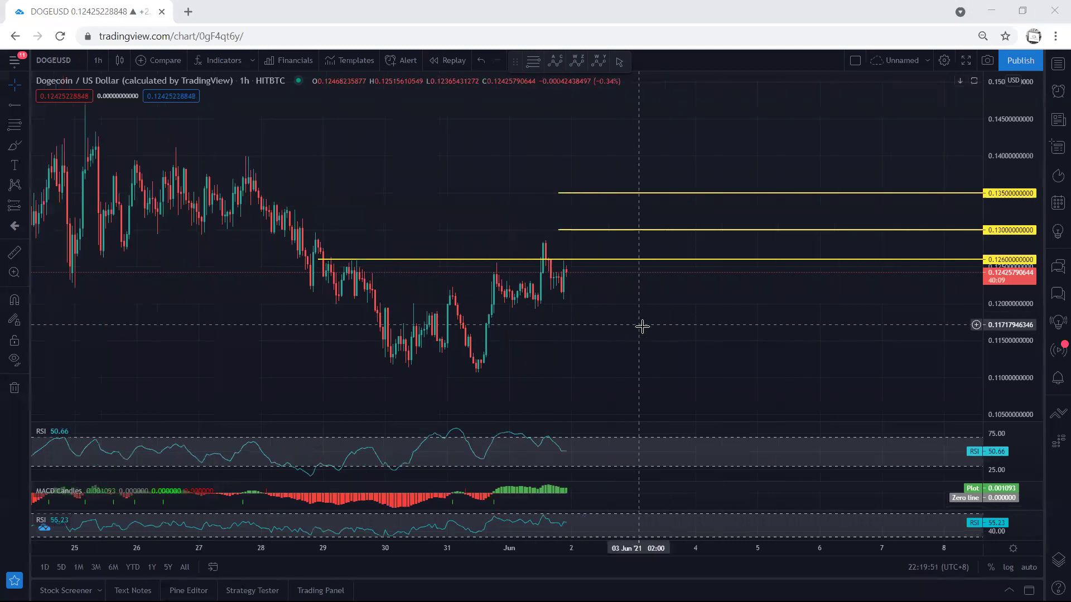
{"action": "scroll", "coordinate": [837, 343], "scroll_direction": "up", "scroll_amount": 1}
{"action": "scroll", "coordinate": [921, 326], "scroll_direction": "up", "scroll_amount": 1}
{"action": "scroll", "coordinate": [878, 326], "scroll_direction": "up", "scroll_amount": 1}
{"action": "scroll", "coordinate": [835, 335], "scroll_direction": "up", "scroll_amount": 1}
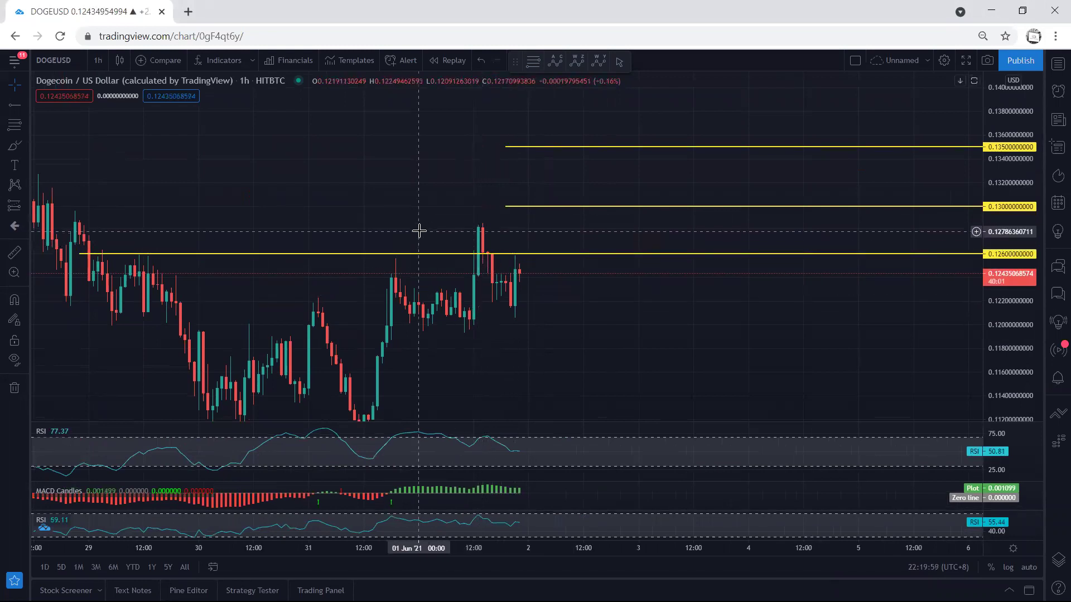
{"action": "left_click_drag", "start_coordinate": [418, 232], "coordinate": [496, 235]}
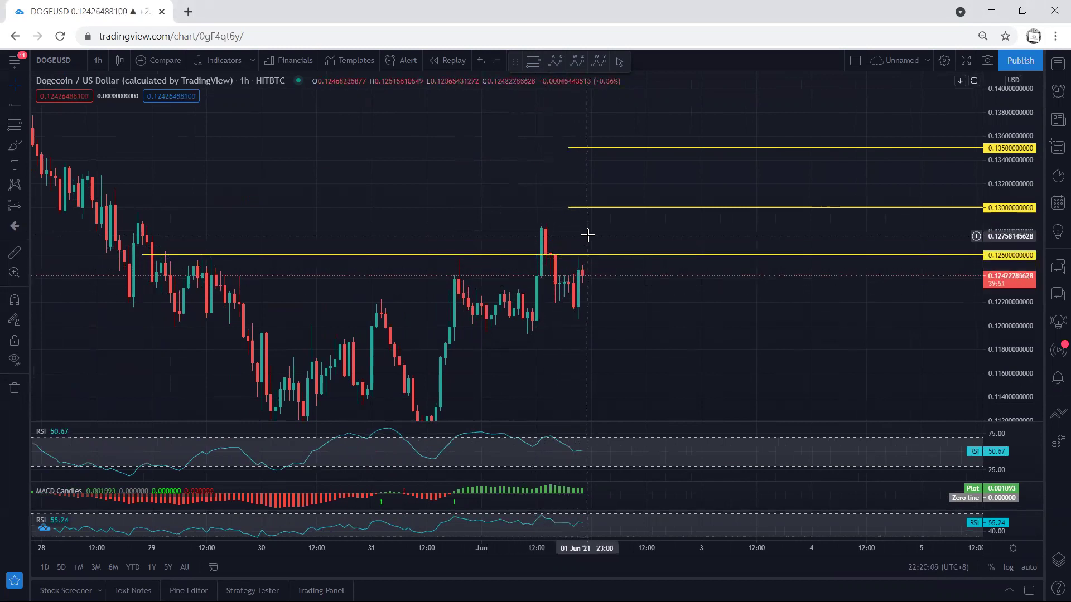
{"action": "left_click_drag", "start_coordinate": [586, 236], "coordinate": [597, 228]}
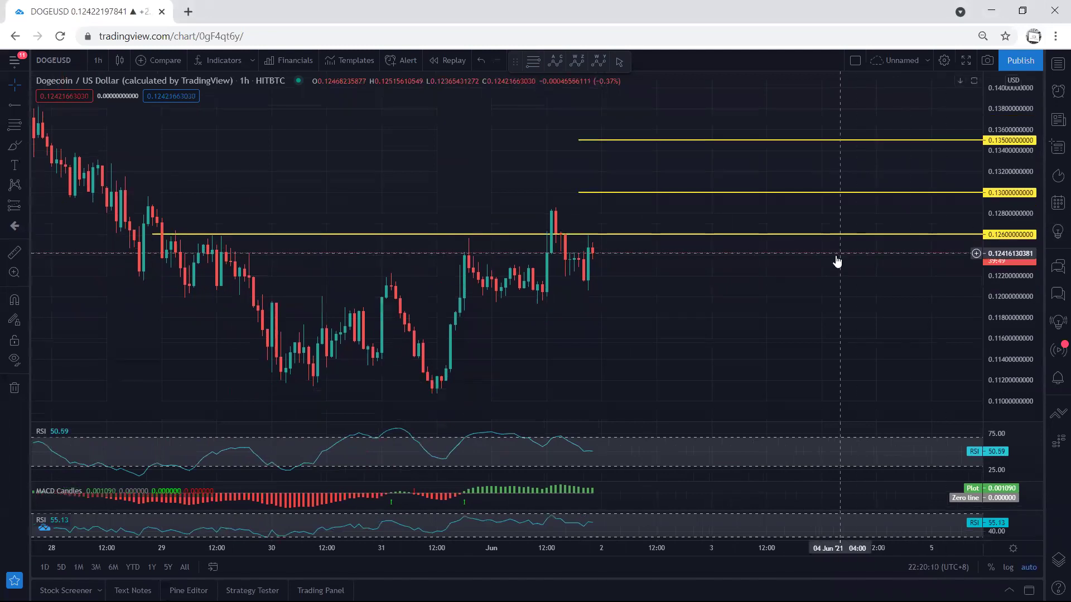
{"action": "scroll", "coordinate": [837, 259], "scroll_direction": "down", "scroll_amount": 3}
{"action": "mouse_move", "coordinate": [865, 359]}
{"action": "left_mouse_down"}
{"action": "mouse_move", "coordinate": [695, 369]}
{"action": "mouse_move", "coordinate": [712, 371]}
{"action": "left_mouse_up"}
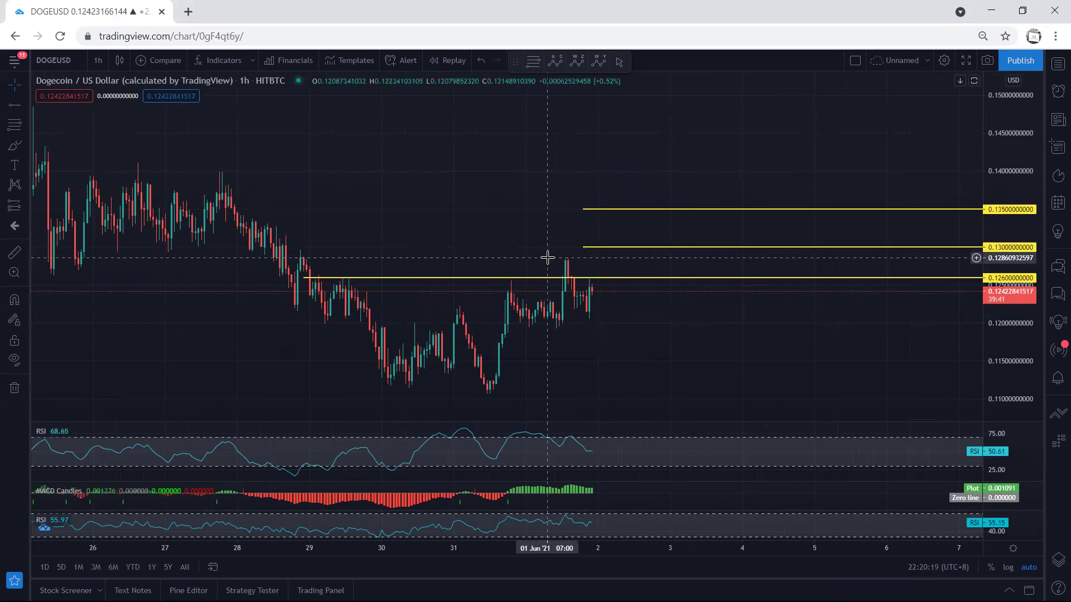
{"action": "left_click_drag", "start_coordinate": [516, 234], "coordinate": [527, 235]}
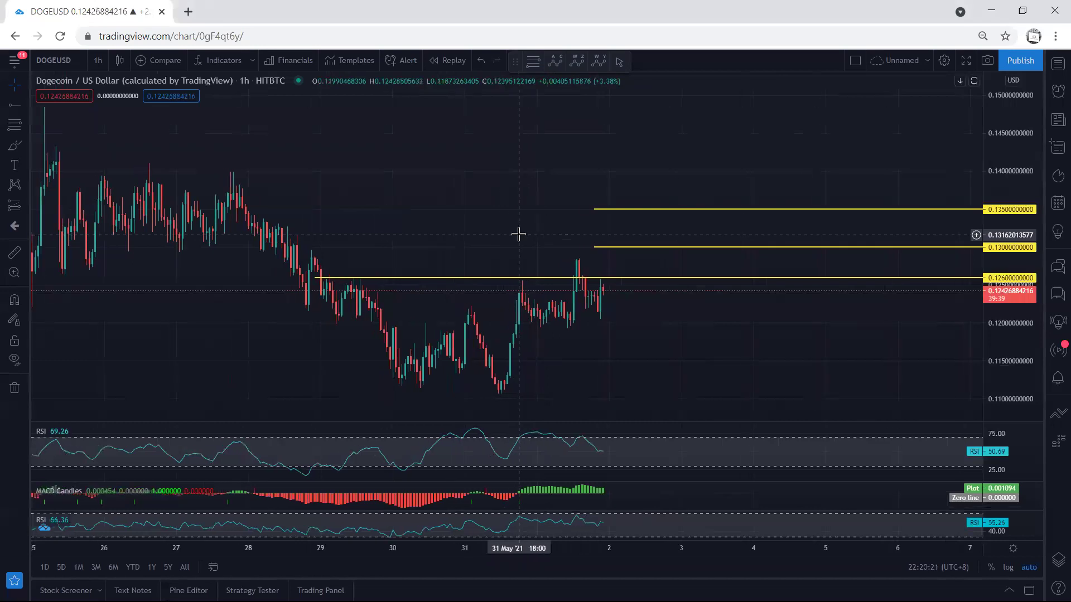
{"action": "left_click_drag", "start_coordinate": [646, 323], "coordinate": [641, 313]}
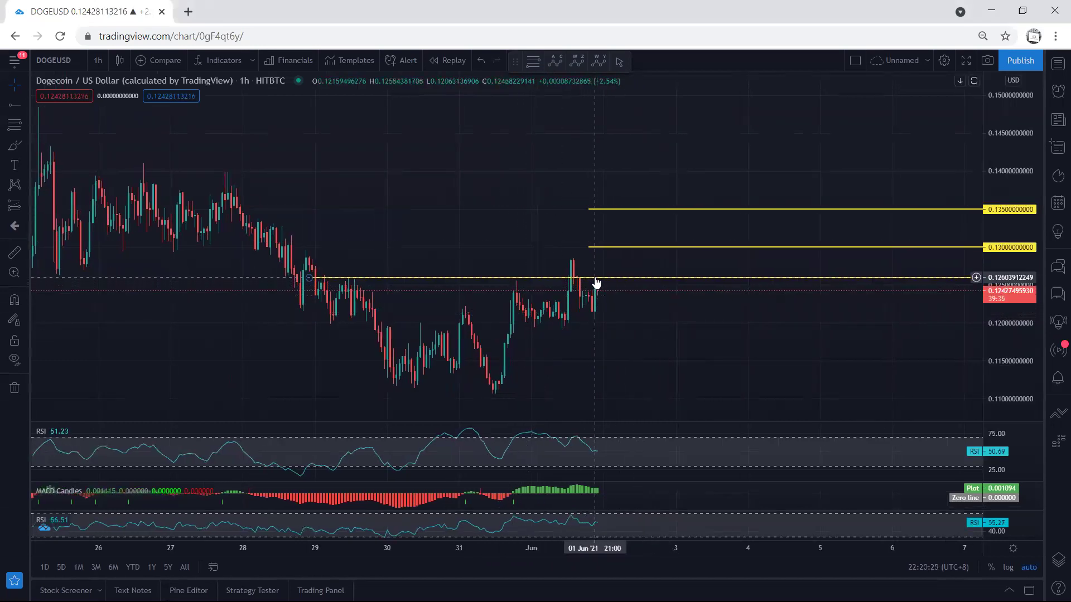
{"action": "left_click_drag", "start_coordinate": [629, 311], "coordinate": [634, 315]}
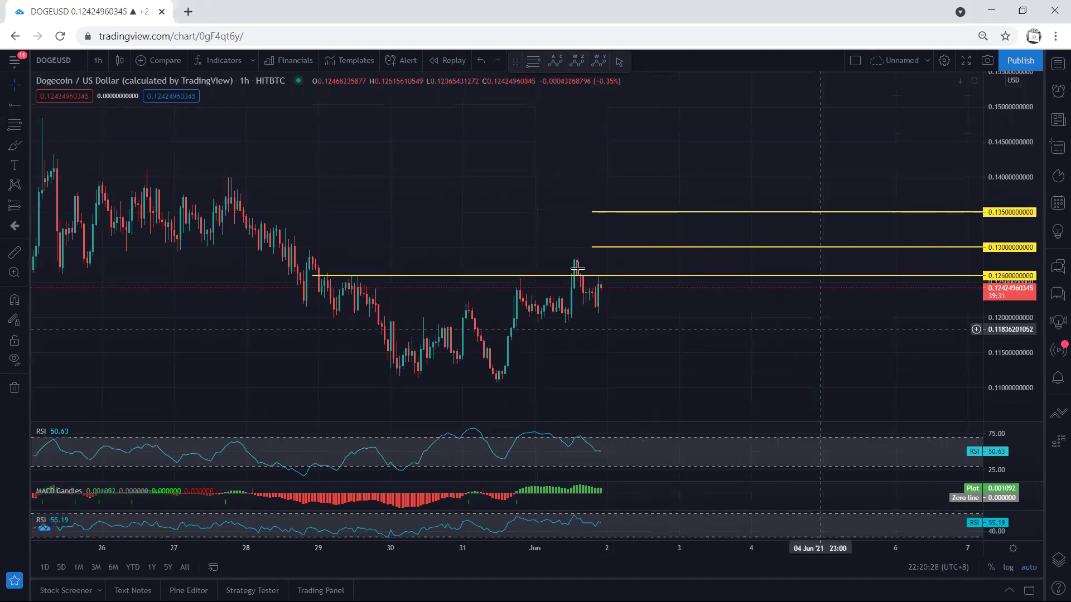
Step: Delete the yellow 0.126, 0.130 and 0.135 target lines
{"action": "left_click", "coordinate": [499, 273]}
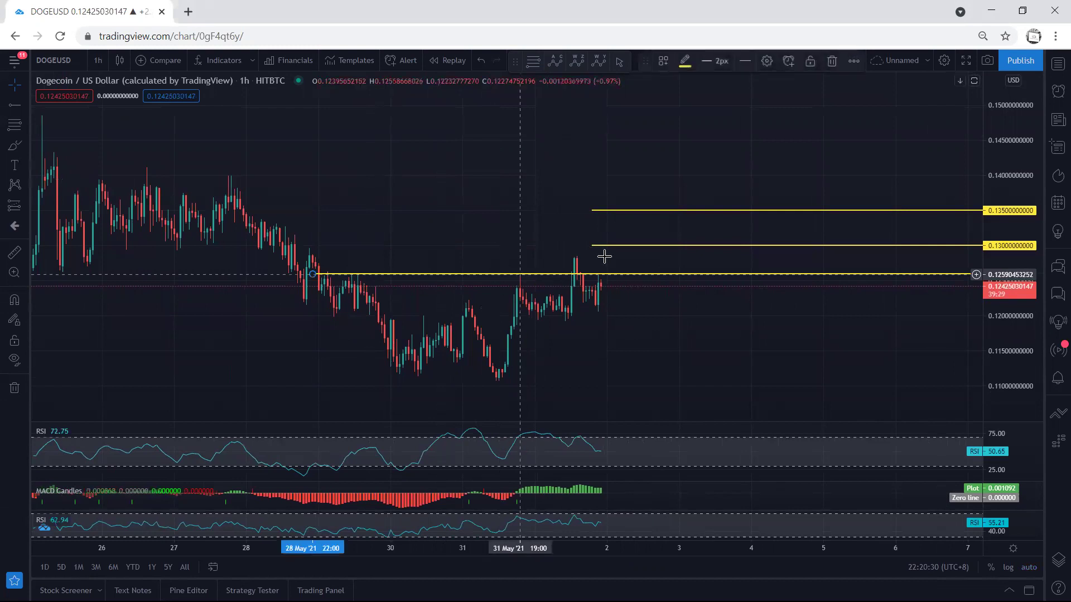
{"action": "key", "text": "Delete"}
{"action": "key", "text": "Delete"}
{"action": "left_click", "coordinate": [608, 212]}
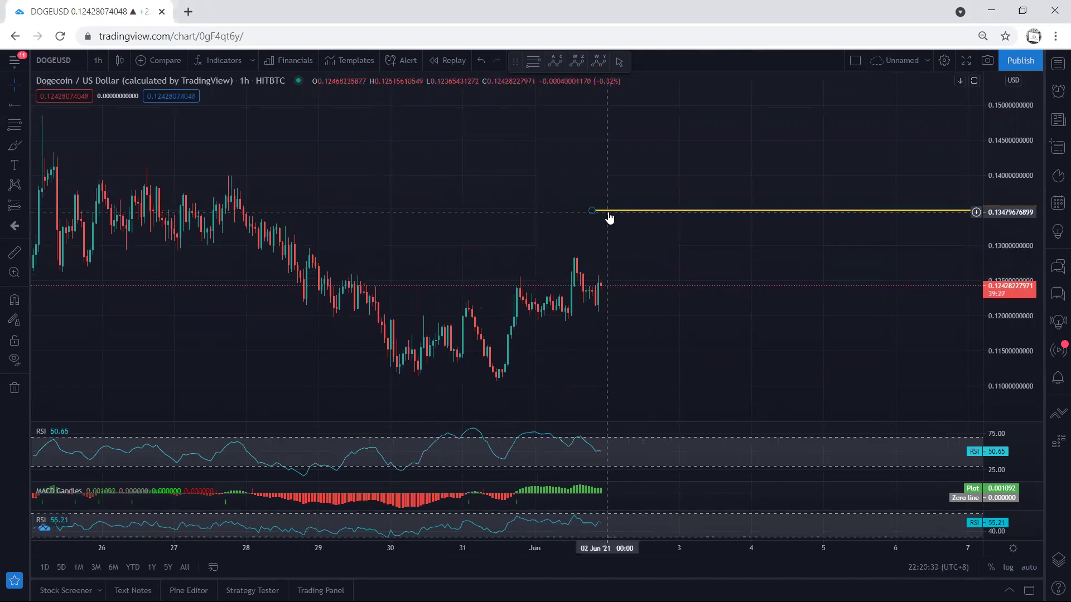
{"action": "key", "text": "Delete"}
Step: Switch to daily candles and reset the price scale to fit December 2020–June 2021
{"action": "left_click", "coordinate": [98, 59]}
{"action": "left_click", "coordinate": [101, 339]}
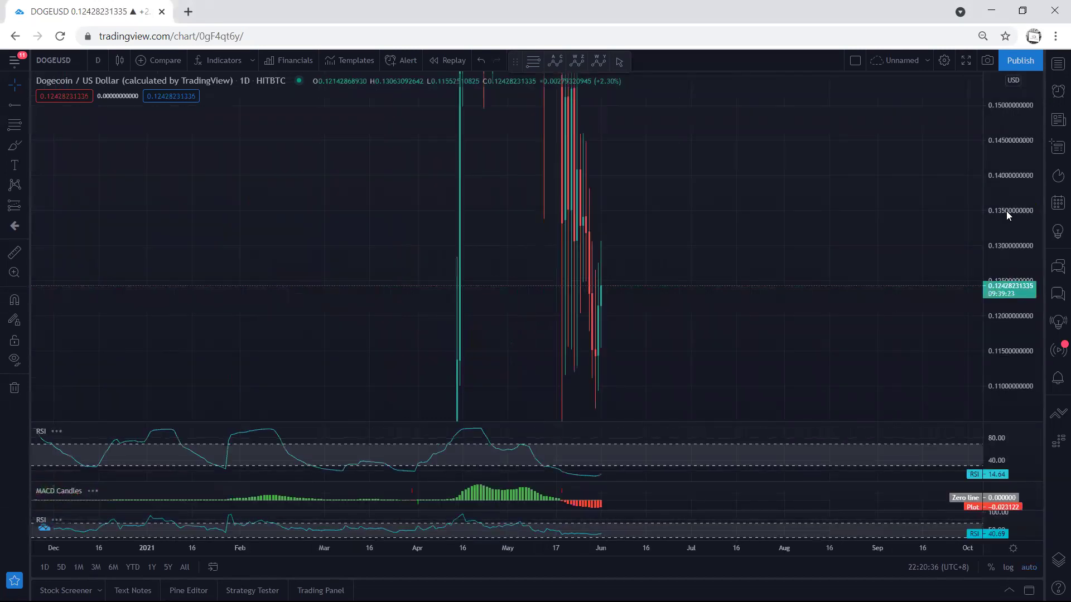
{"action": "double_click", "coordinate": [1011, 222]}
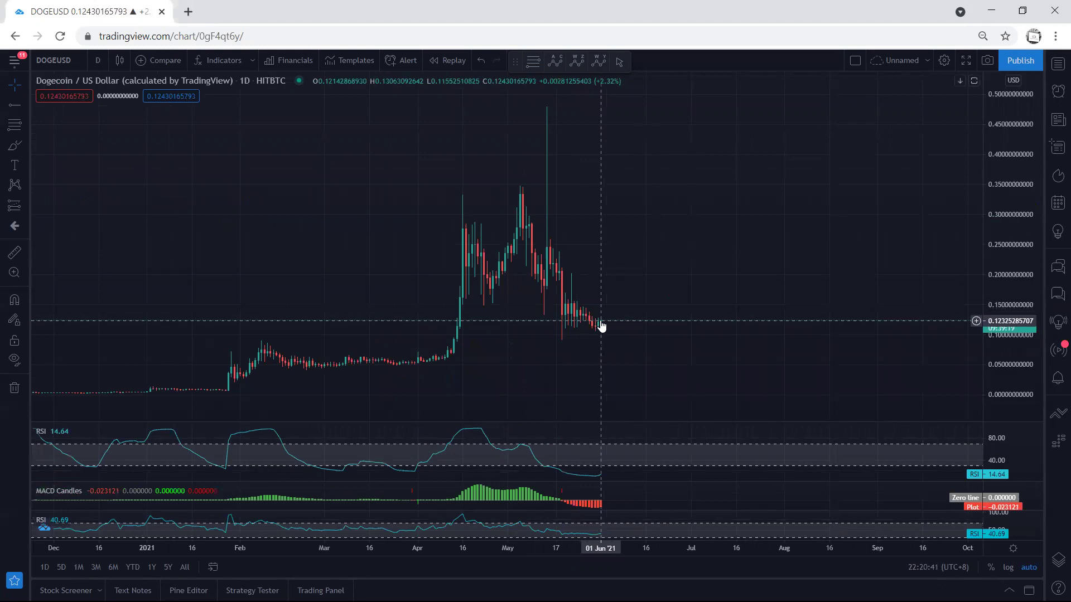
Step: On 4-hour candles, sketch a yellow descending channel and projected drop toward 0.11
{"action": "left_click", "coordinate": [99, 67]}
{"action": "mouse_move", "coordinate": [107, 299]}
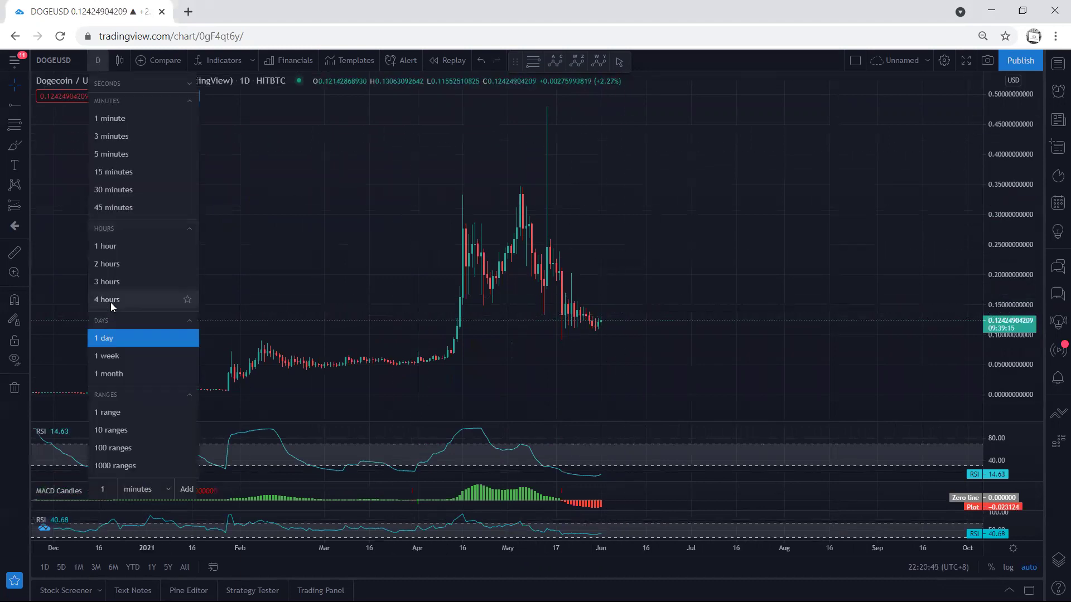
{"action": "left_click", "coordinate": [111, 300]}
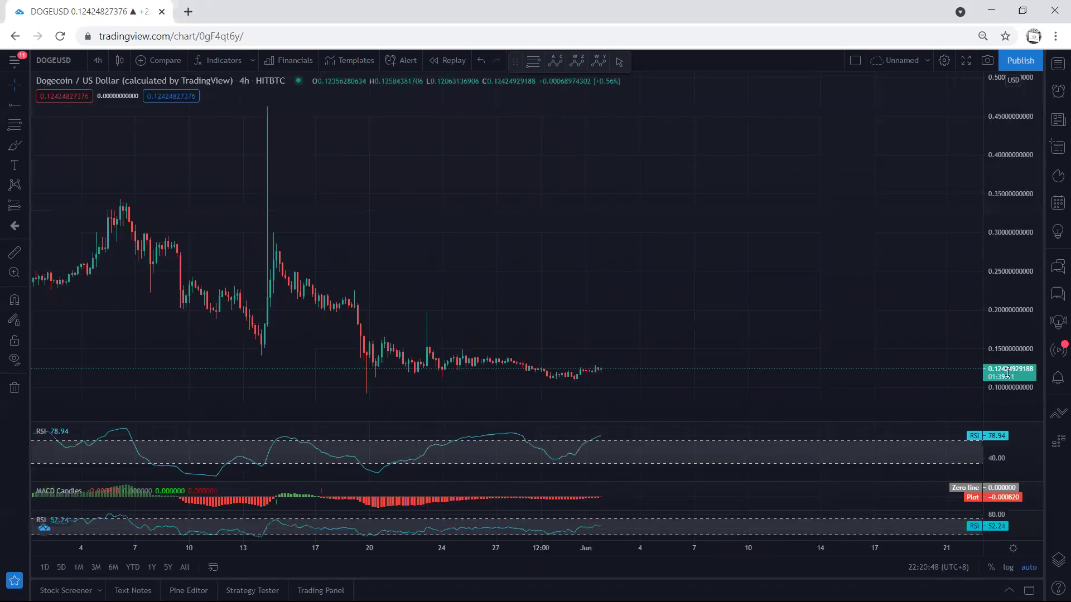
{"action": "mouse_move", "coordinate": [1020, 348]}
{"action": "left_mouse_down"}
{"action": "mouse_move", "coordinate": [984, 386]}
{"action": "mouse_move", "coordinate": [973, 311]}
{"action": "mouse_move", "coordinate": [906, 271]}
{"action": "mouse_move", "coordinate": [698, 225]}
{"action": "mouse_move", "coordinate": [970, 341]}
{"action": "left_mouse_up"}
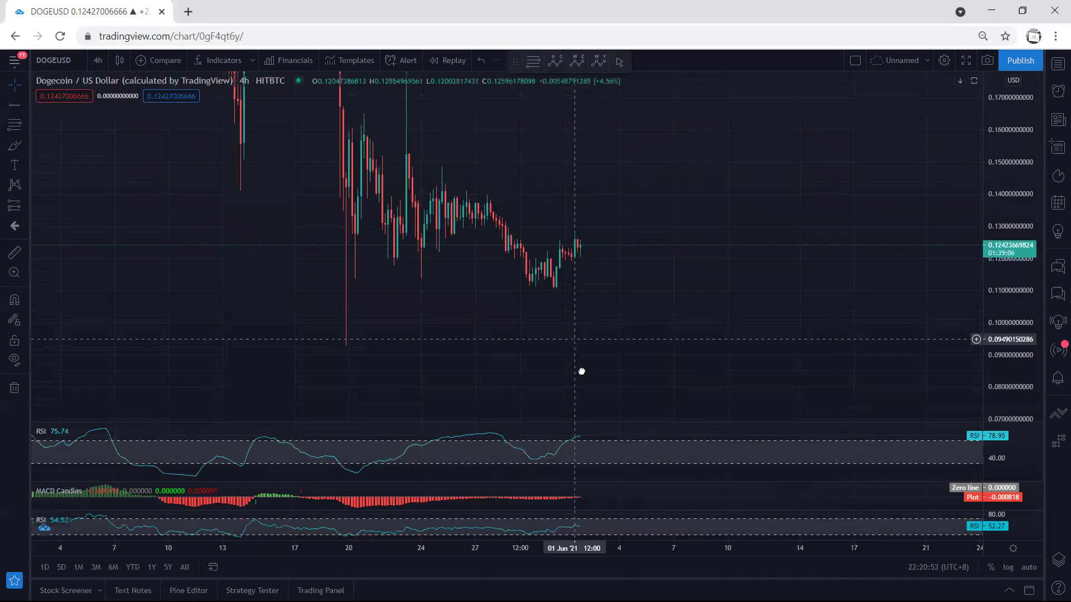
{"action": "left_click_drag", "start_coordinate": [581, 371], "coordinate": [587, 390]}
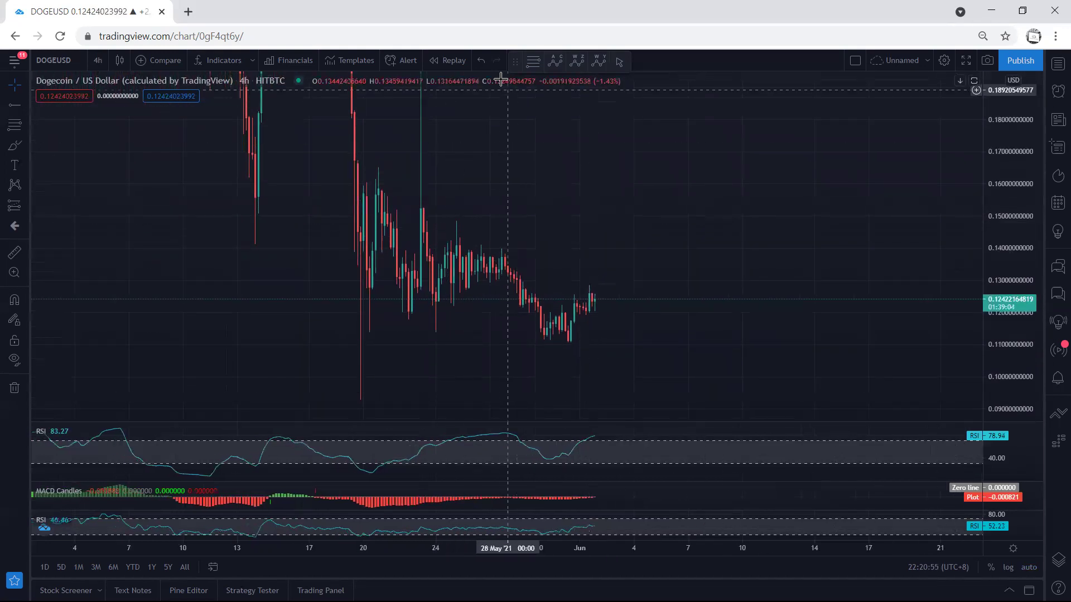
{"action": "left_click_drag", "start_coordinate": [540, 323], "coordinate": [590, 293]}
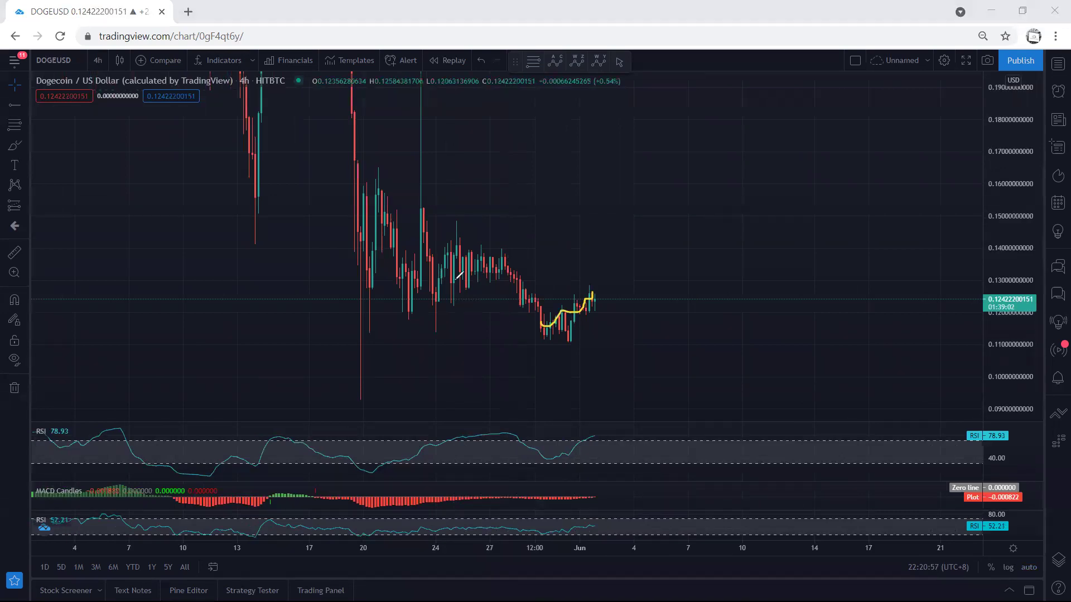
{"action": "left_click_drag", "start_coordinate": [437, 284], "coordinate": [519, 334]}
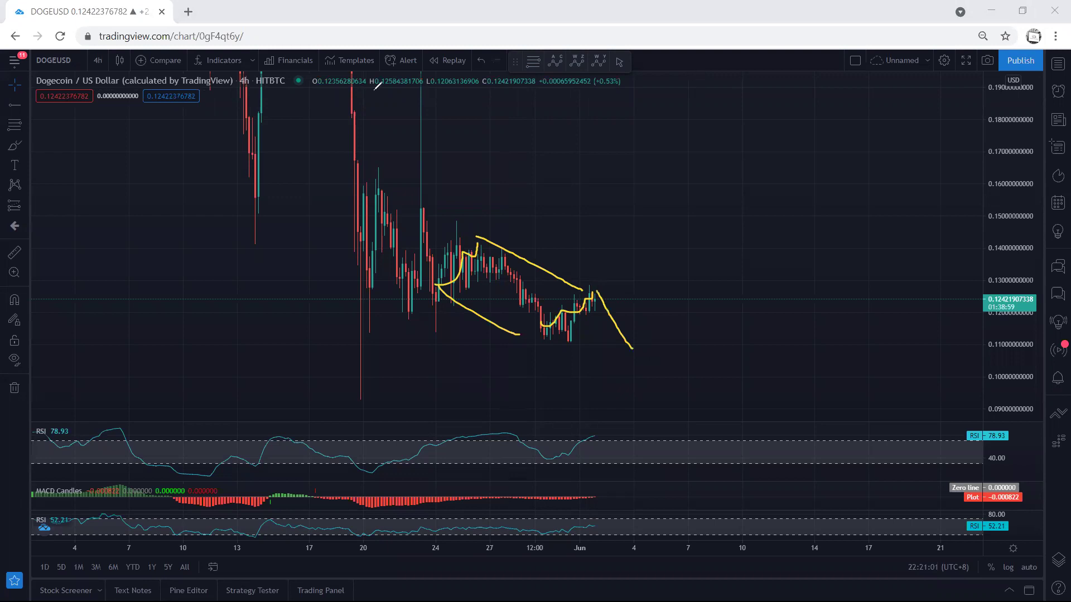
Step: Switch to 1-hour candles, sketch a yellow wedge around recent candles, then clear it
{"action": "left_click", "coordinate": [90, 65]}
{"action": "left_click", "coordinate": [127, 253]}
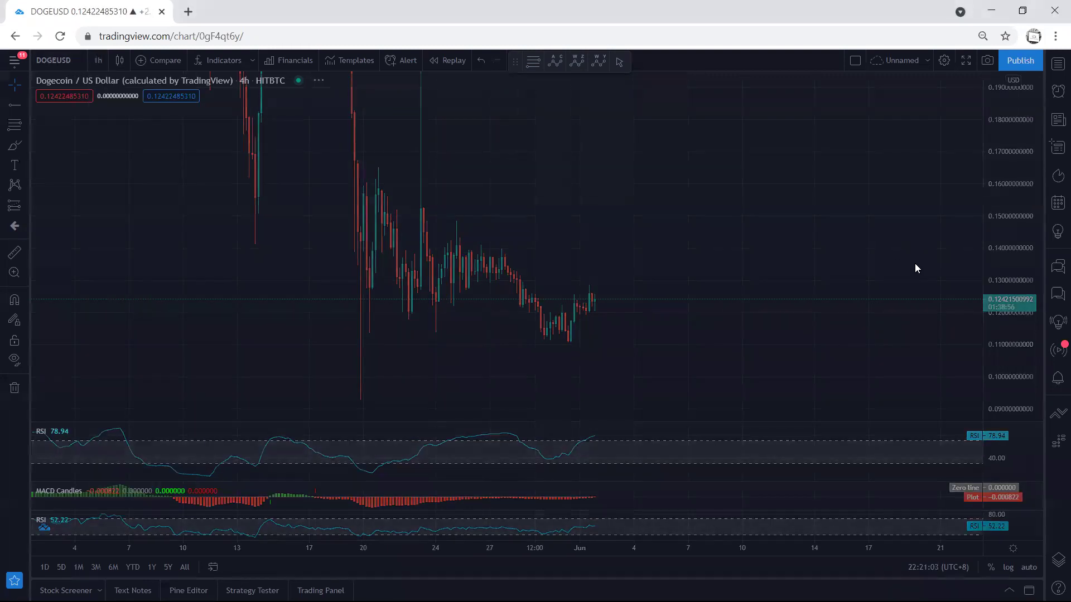
{"action": "scroll", "coordinate": [777, 349], "scroll_direction": "up", "scroll_amount": 3}
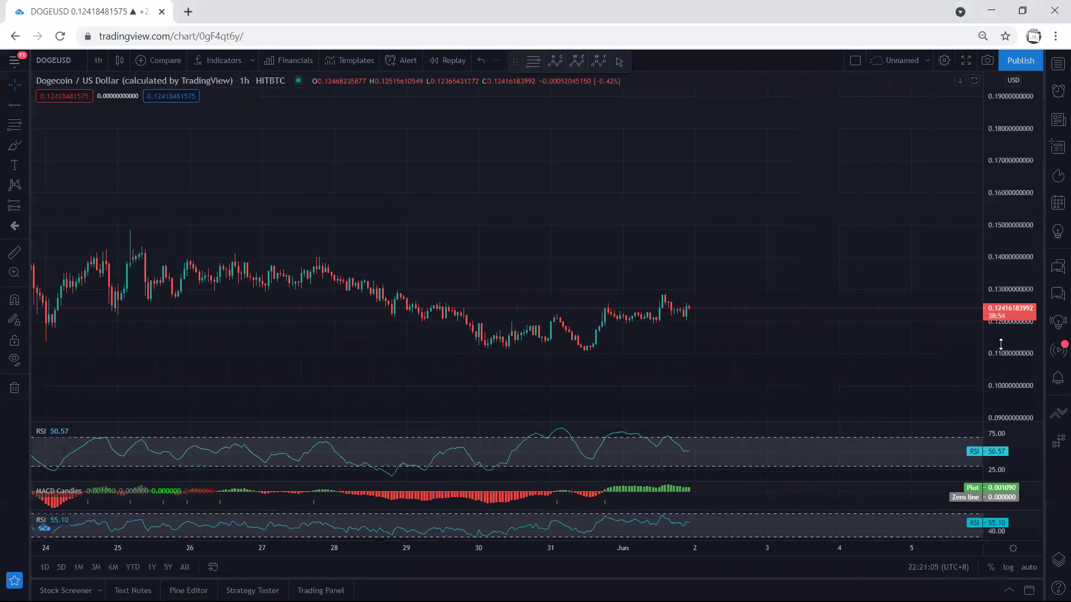
{"action": "scroll", "coordinate": [828, 343], "scroll_direction": "down", "scroll_amount": 1}
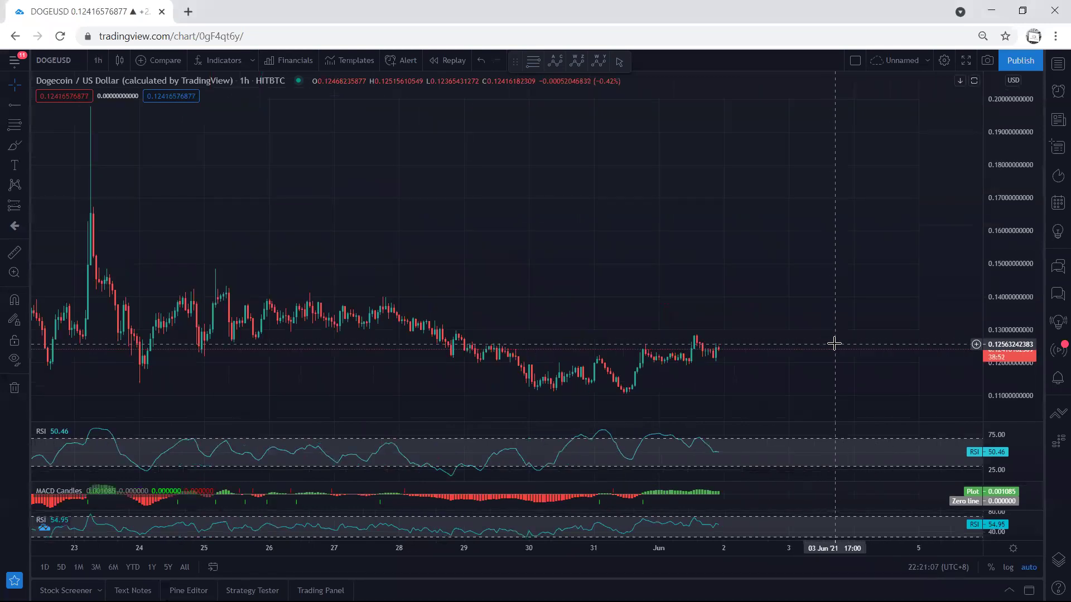
{"action": "scroll", "coordinate": [803, 342], "scroll_direction": "up", "scroll_amount": 1}
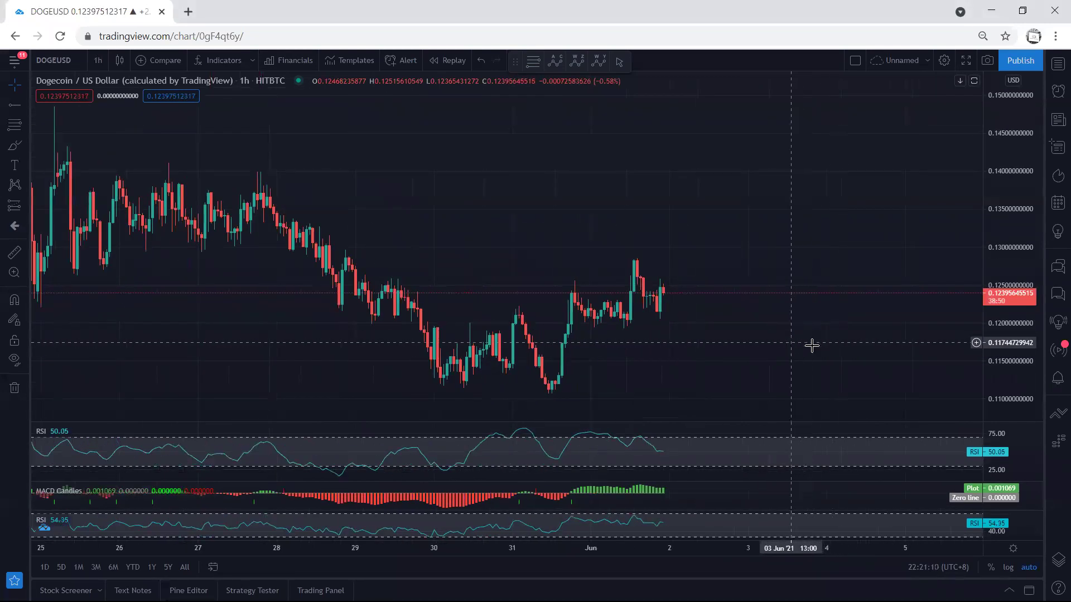
{"action": "scroll", "coordinate": [927, 324], "scroll_direction": "down", "scroll_amount": 1}
{"action": "scroll", "coordinate": [837, 343], "scroll_direction": "down", "scroll_amount": 1}
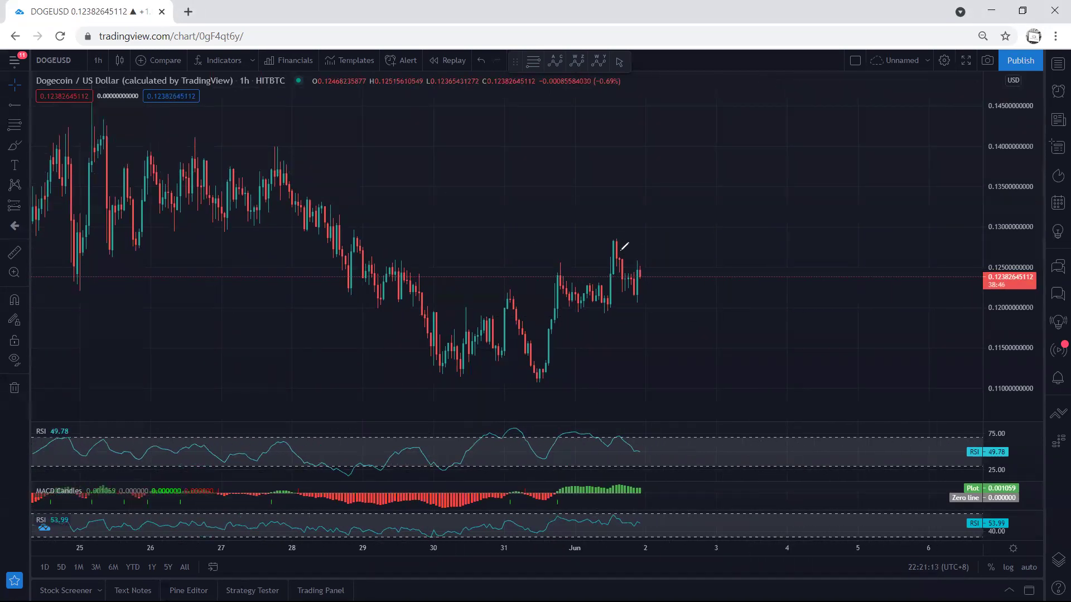
{"action": "mouse_move", "coordinate": [615, 249]}
{"action": "left_mouse_down"}
{"action": "mouse_move", "coordinate": [643, 286]}
{"action": "mouse_move", "coordinate": [596, 299]}
{"action": "mouse_move", "coordinate": [638, 295]}
{"action": "left_mouse_up"}
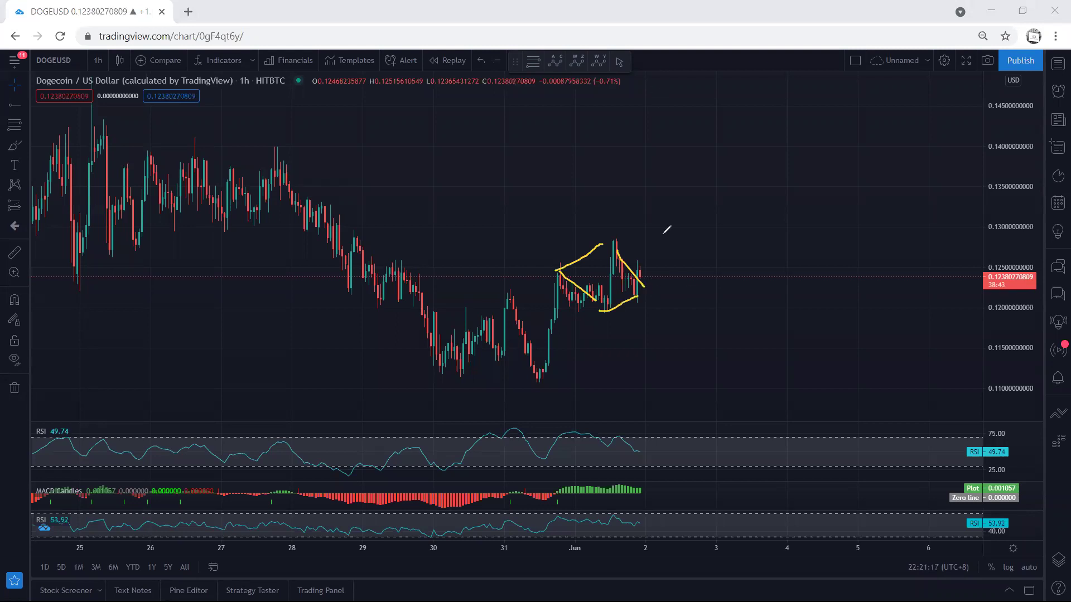
{"action": "key", "text": "e"}
Step: Sketch projected paths past the last candle, a zigzag and a sharp rise, undoing each
{"action": "left_click_drag", "start_coordinate": [674, 294], "coordinate": [692, 259]}
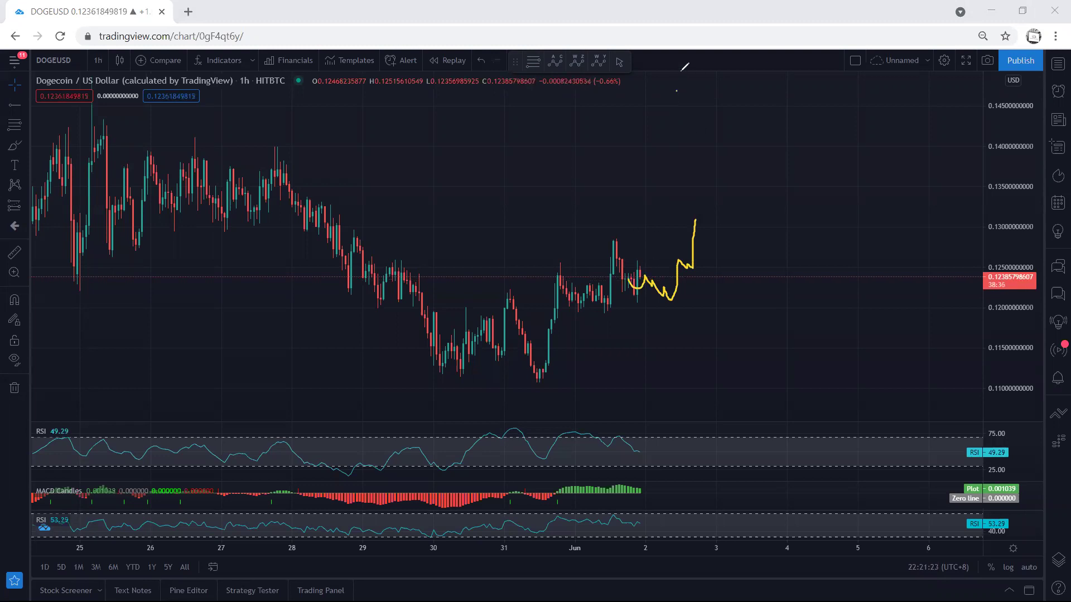
{"action": "left_click_drag", "start_coordinate": [638, 281], "coordinate": [646, 269]}
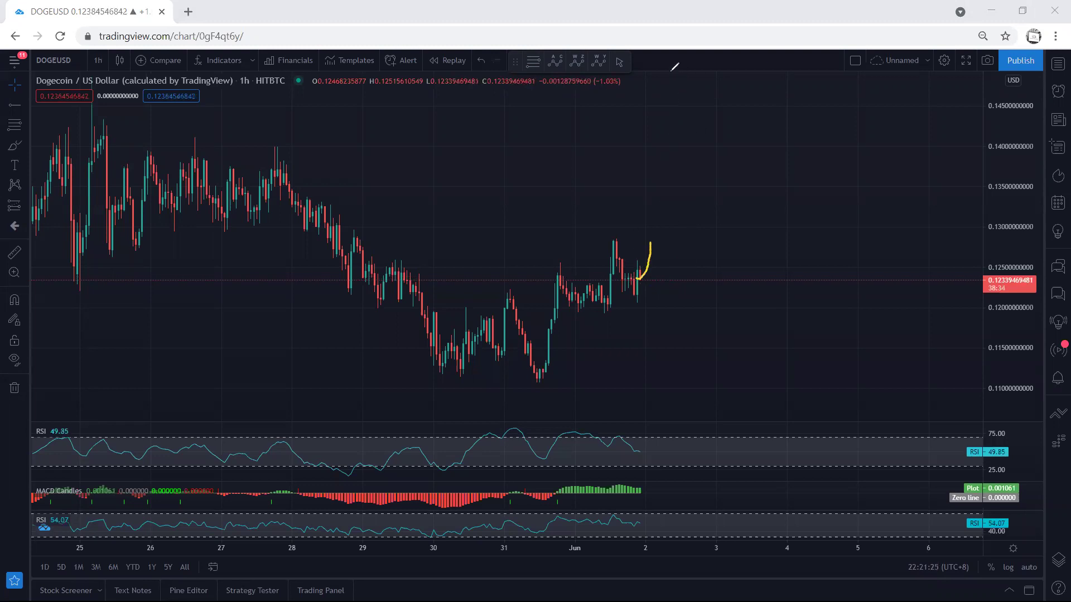
{"action": "key", "text": "ctrl+z"}
{"action": "left_click_drag", "start_coordinate": [628, 276], "coordinate": [673, 303]}
{"action": "mouse_move", "coordinate": [681, 261]}
{"action": "left_mouse_down"}
{"action": "mouse_move", "coordinate": [694, 271]}
{"action": "mouse_move", "coordinate": [699, 205]}
{"action": "left_mouse_up"}
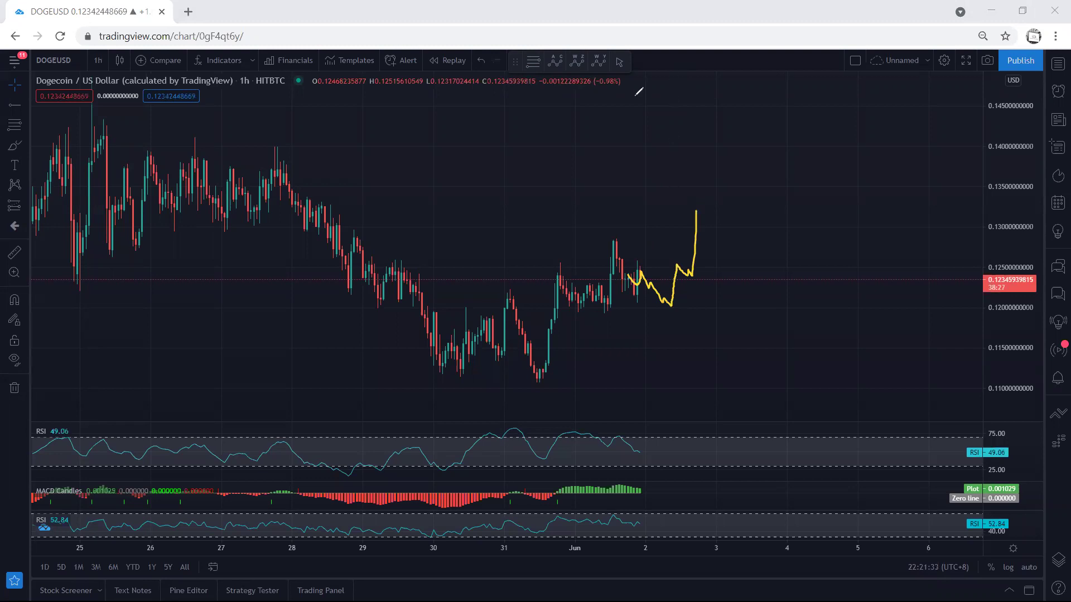
{"action": "key", "text": "ctrl+z"}
{"action": "left_click_drag", "start_coordinate": [327, 153], "coordinate": [375, 162]}
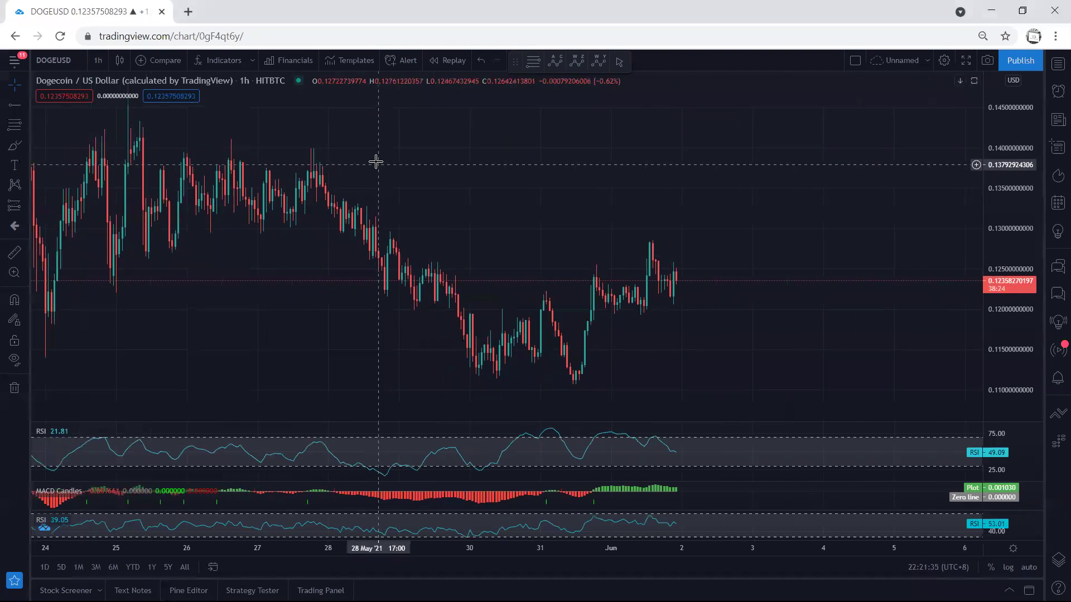
{"action": "mouse_move", "coordinate": [440, 173]}
{"action": "left_mouse_down"}
{"action": "mouse_move", "coordinate": [428, 166]}
{"action": "mouse_move", "coordinate": [538, 186]}
{"action": "left_mouse_up"}
{"action": "scroll", "coordinate": [478, 182], "scroll_direction": "down", "scroll_amount": 1}
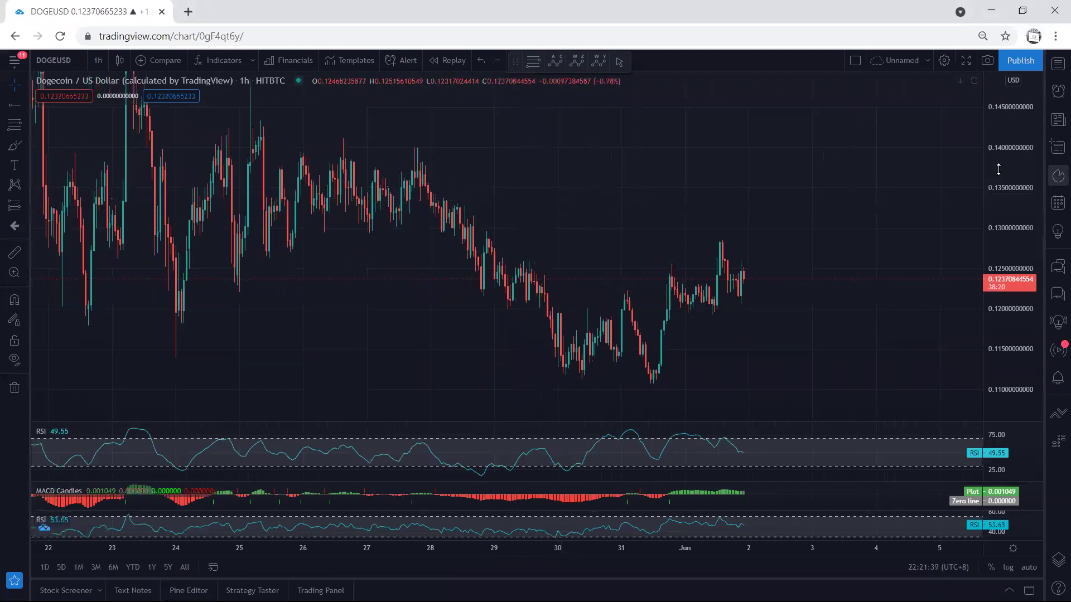
{"action": "double_click", "coordinate": [1023, 169]}
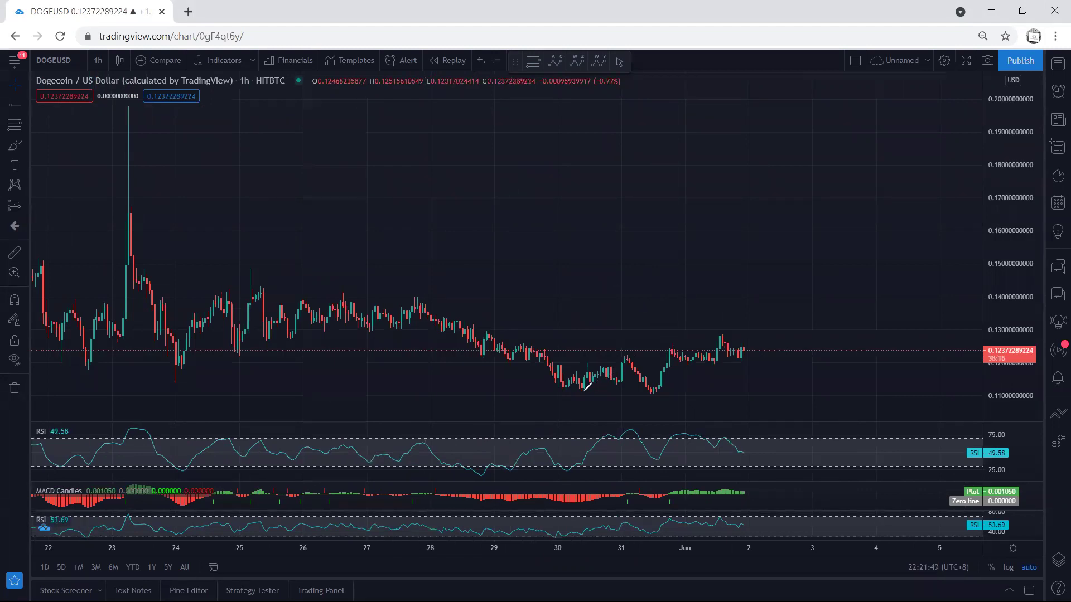
{"action": "left_click_drag", "start_coordinate": [668, 357], "coordinate": [710, 345]}
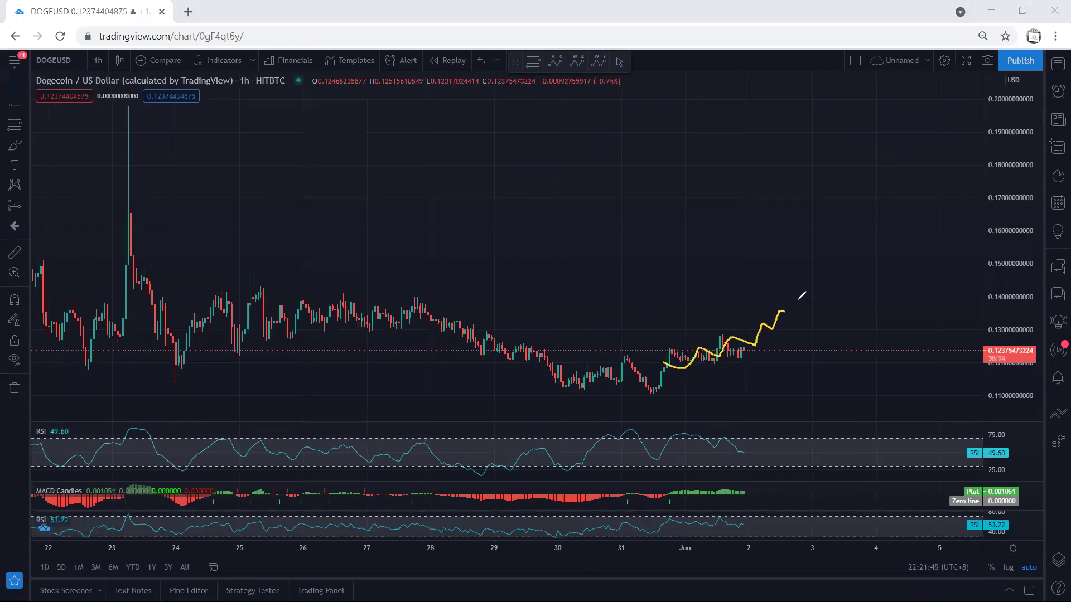
{"action": "left_click_drag", "start_coordinate": [215, 322], "coordinate": [360, 321]}
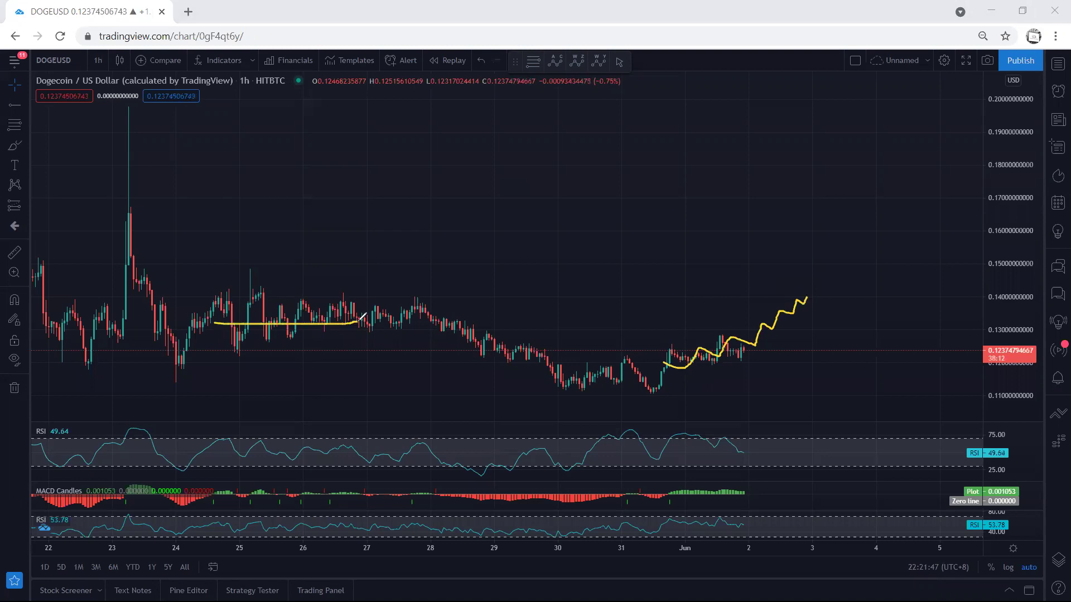
{"action": "left_click_drag", "start_coordinate": [841, 350], "coordinate": [873, 392]}
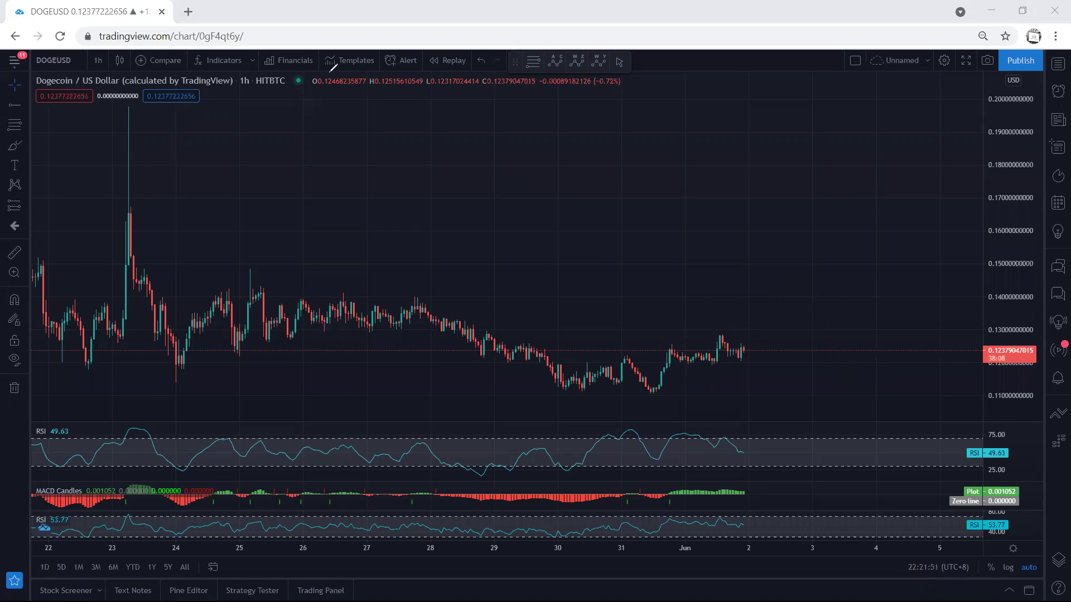
{"action": "scroll", "coordinate": [748, 360], "scroll_direction": "up", "scroll_amount": 2}
{"action": "scroll", "coordinate": [742, 362], "scroll_direction": "up", "scroll_amount": 3}
{"action": "scroll", "coordinate": [742, 362], "scroll_direction": "down", "scroll_amount": 1}
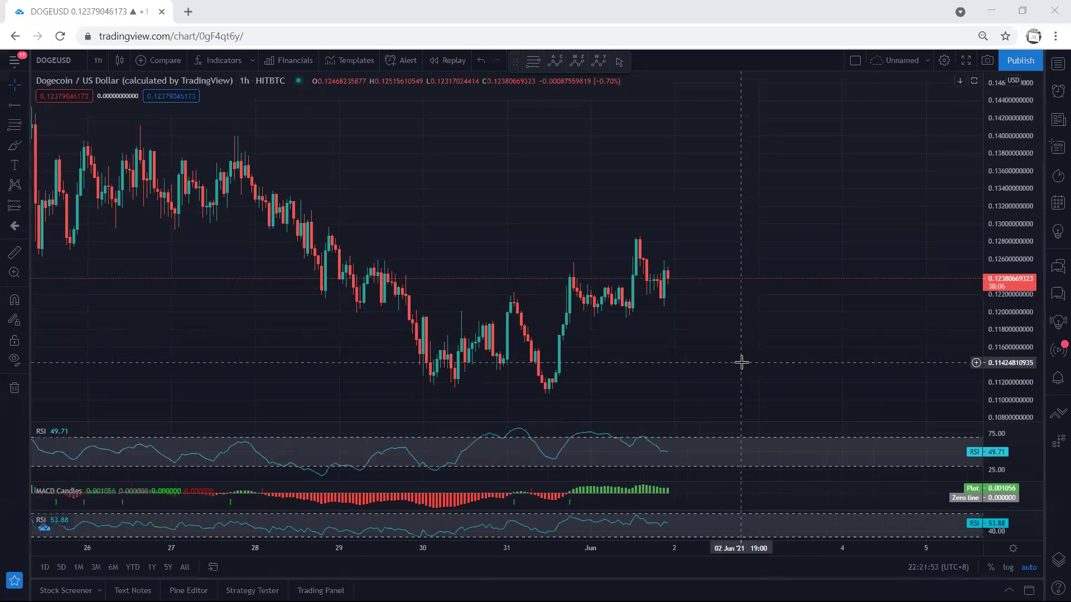
{"action": "scroll", "coordinate": [741, 362], "scroll_direction": "down", "scroll_amount": 1}
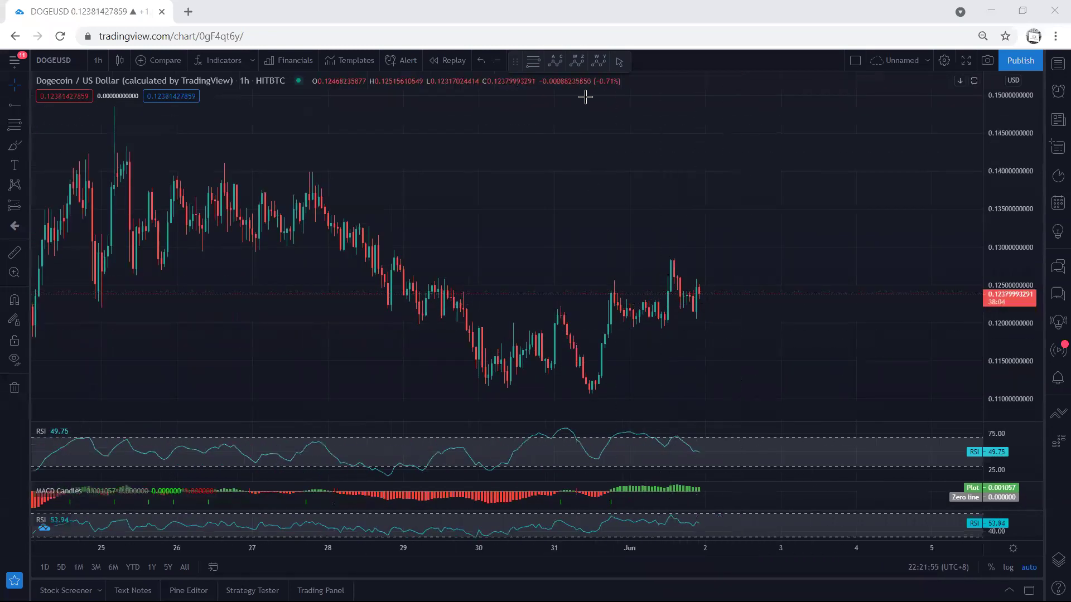